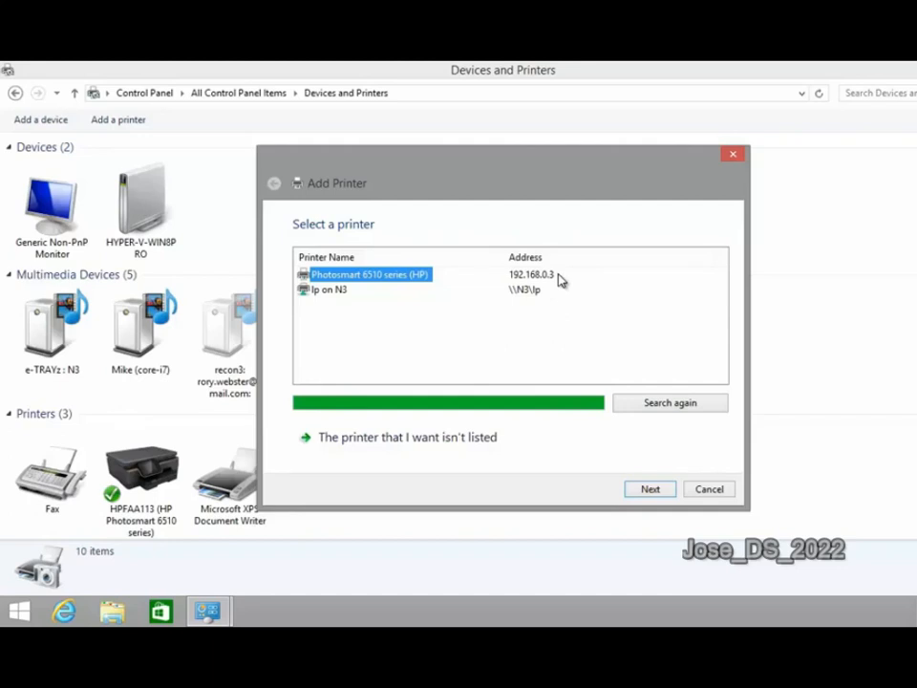
- Select the Photosmart 6510 series (HP) at address 192.168.0.3 as the printer to add and proceed
{"action": "left_click", "coordinate": [374, 303]}
{"action": "left_click", "coordinate": [340, 292]}
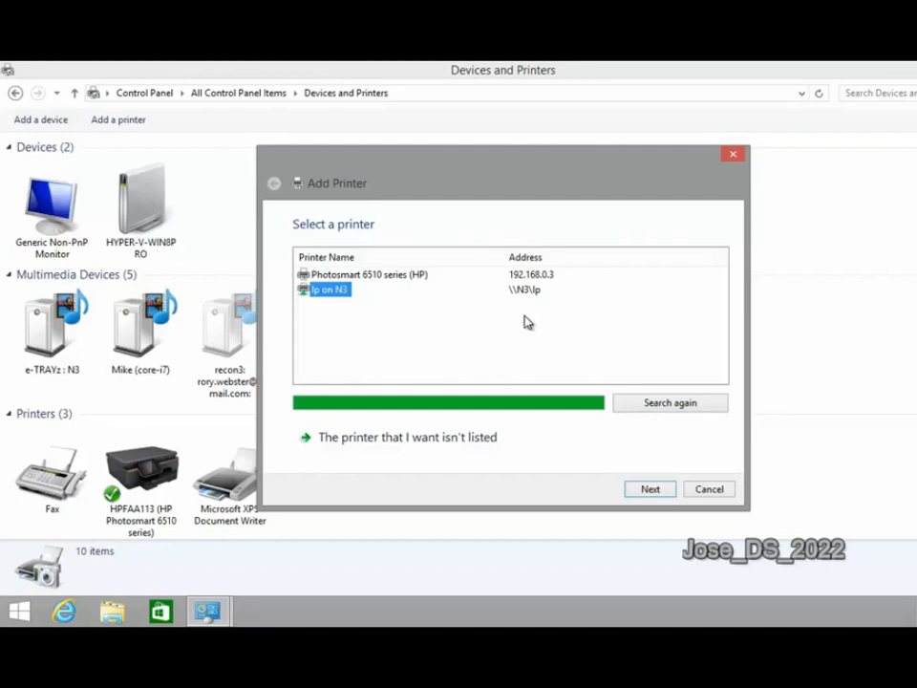
{"action": "left_click", "coordinate": [386, 275]}
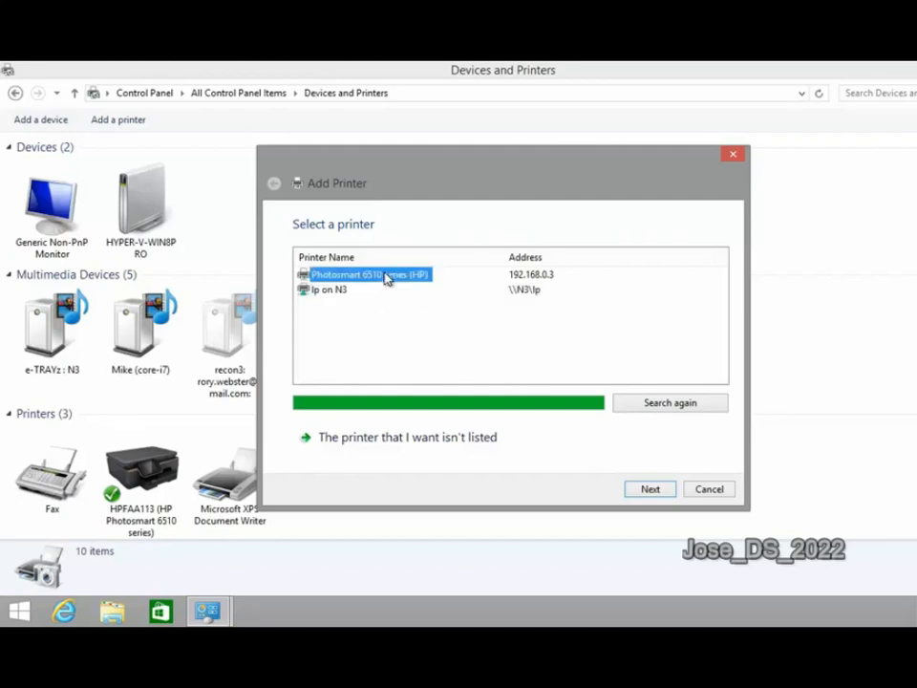
{"action": "left_click", "coordinate": [668, 495]}
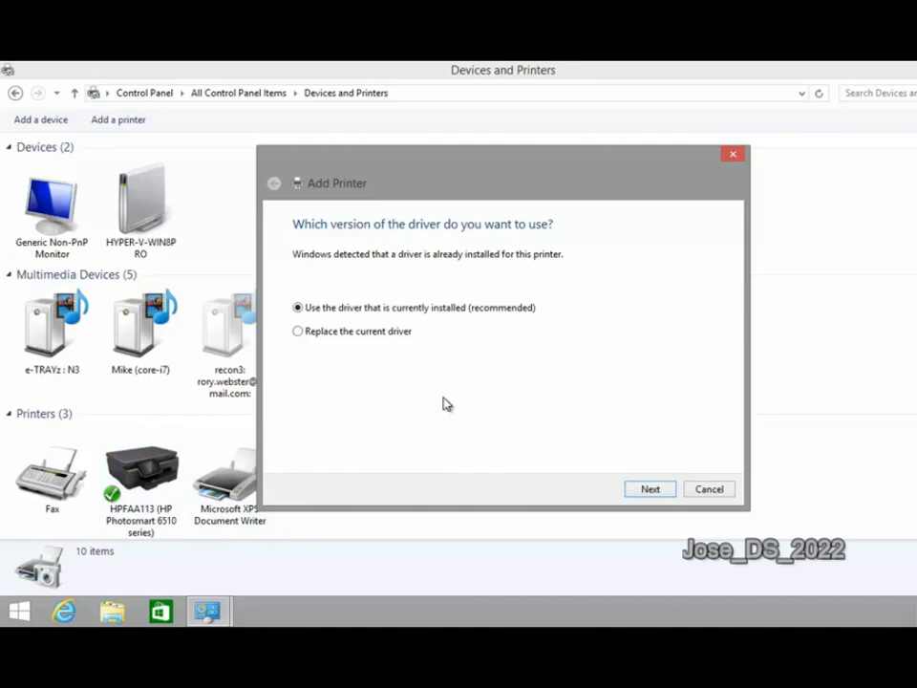
- Choose to replace the current driver and accept HP Photosmart 6510 series Class Driver as the printer name
{"action": "left_click", "coordinate": [398, 335]}
{"action": "left_click", "coordinate": [654, 491]}
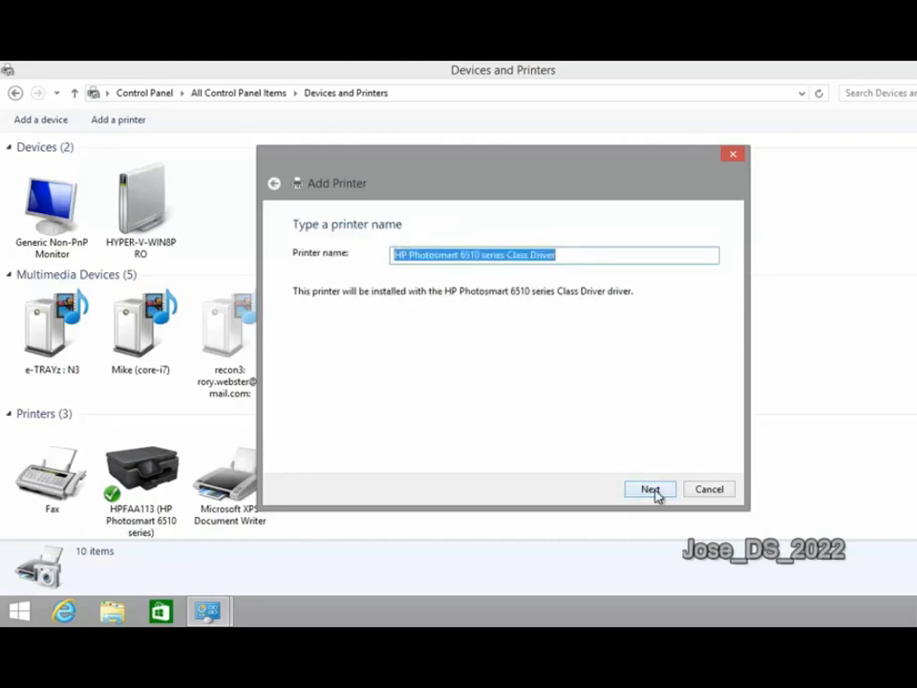
{"action": "left_click", "coordinate": [654, 491]}
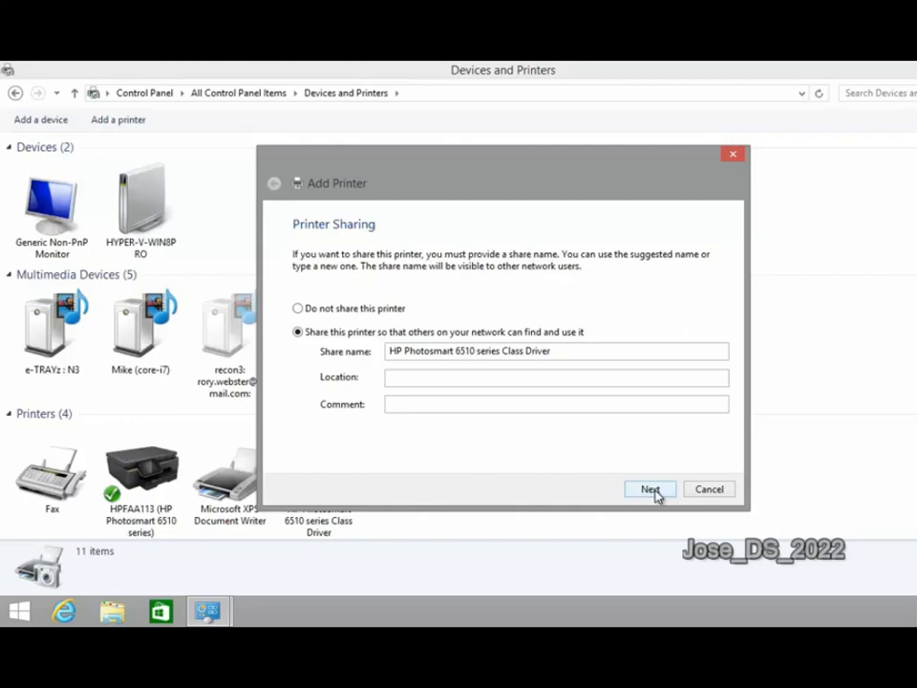
- Set the printer as shared on the network under its suggested share name, with the comment "Use this printer for general printing"
{"action": "left_click", "coordinate": [373, 310]}
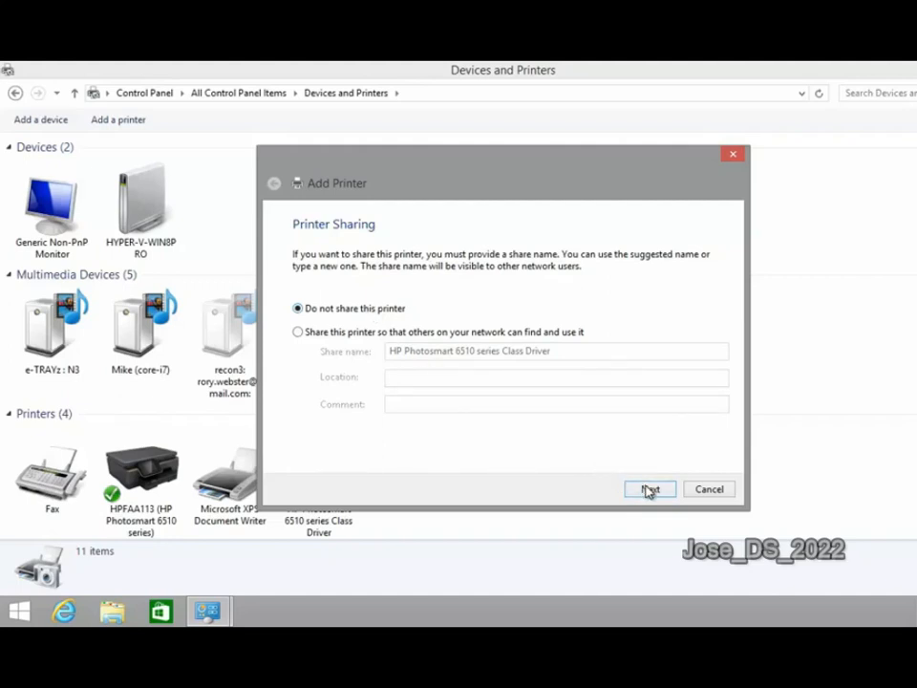
{"action": "left_click", "coordinate": [393, 333]}
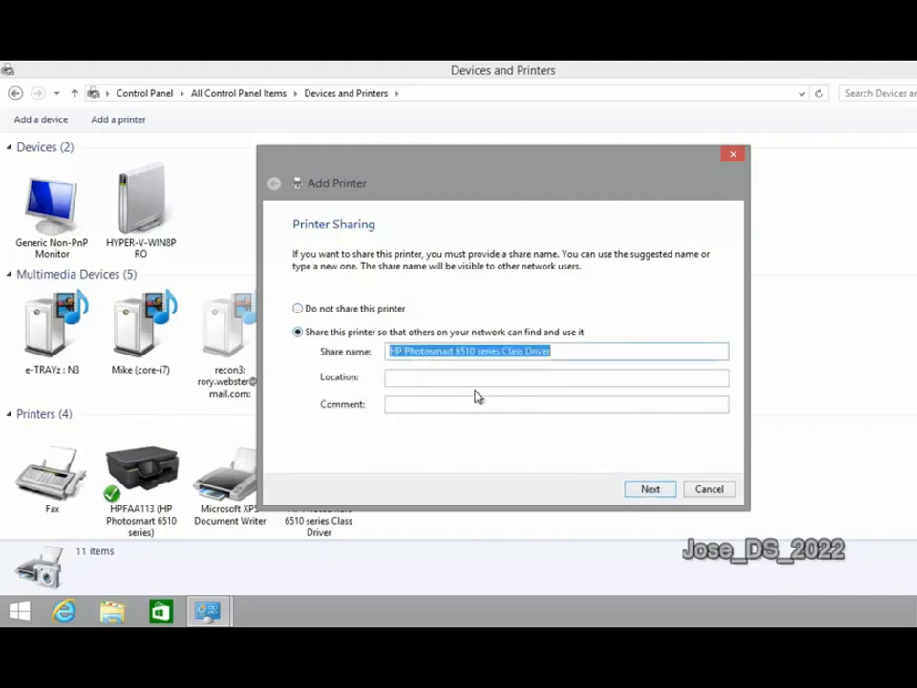
{"action": "left_click", "coordinate": [583, 345]}
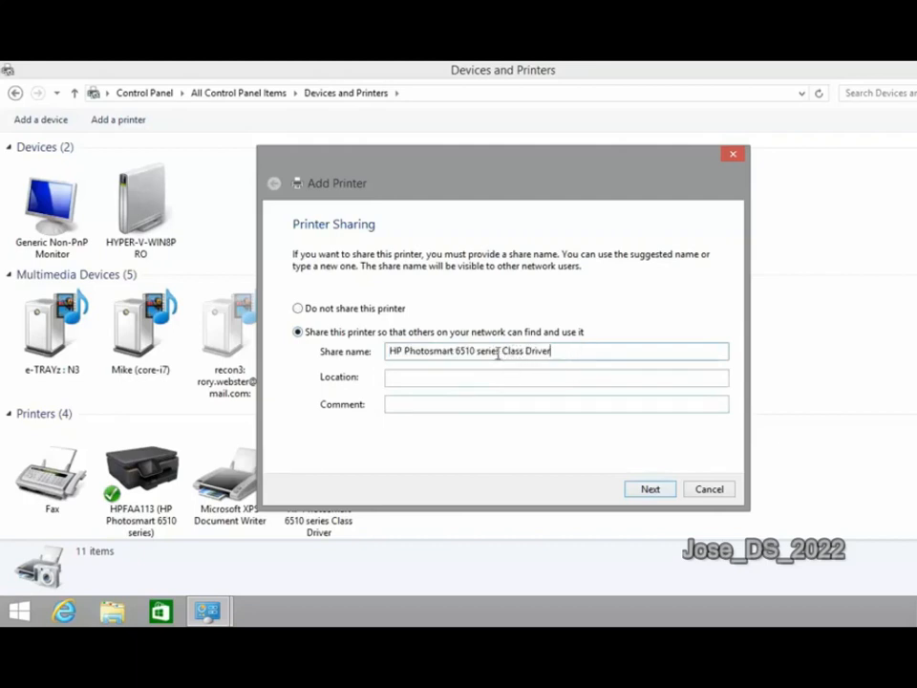
{"action": "left_click", "coordinate": [531, 405]}
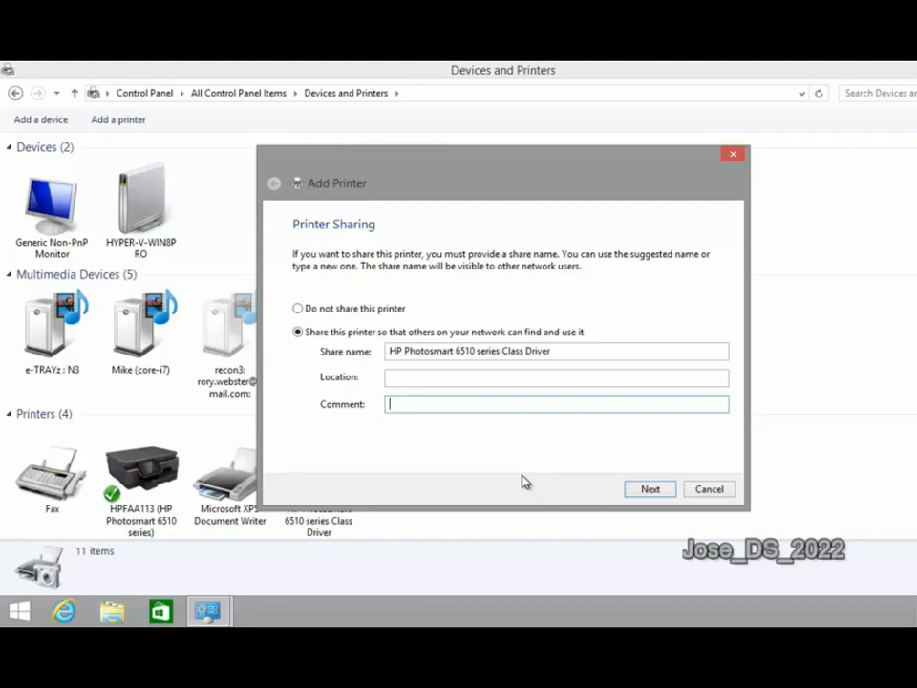
{"action": "type", "text": "Use this printer for general pr"}
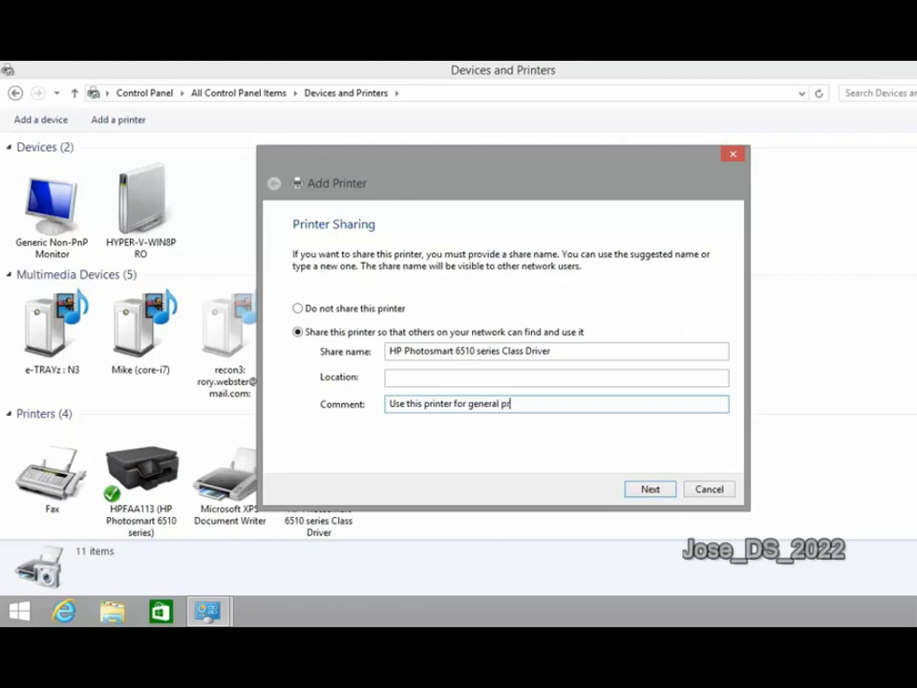
{"action": "type", "text": "inting"}
- Choose not to share the printer and finish adding it as the default printer
{"action": "left_click", "coordinate": [298, 310]}
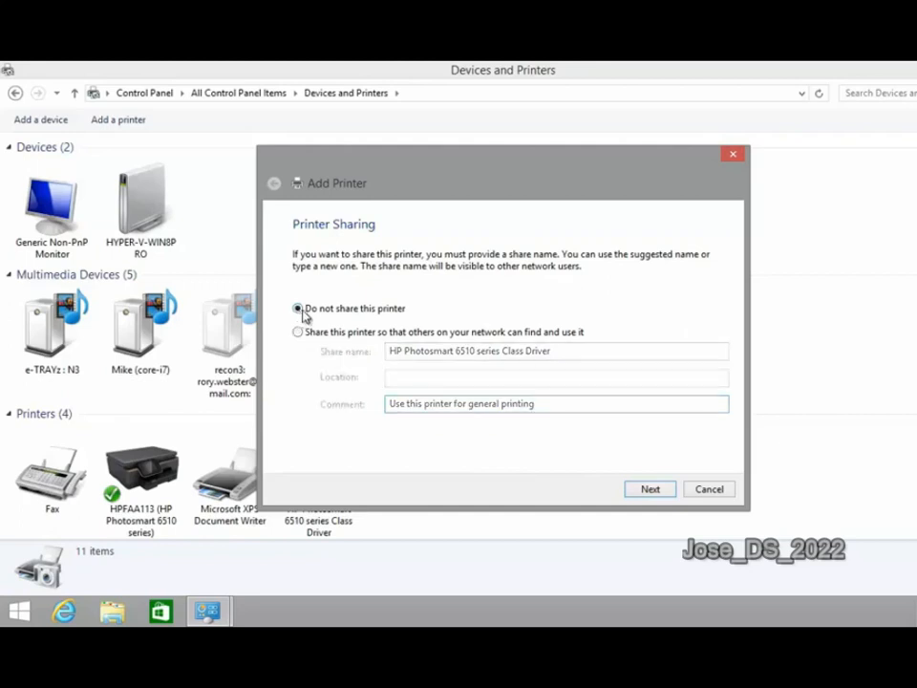
{"action": "left_click", "coordinate": [660, 491]}
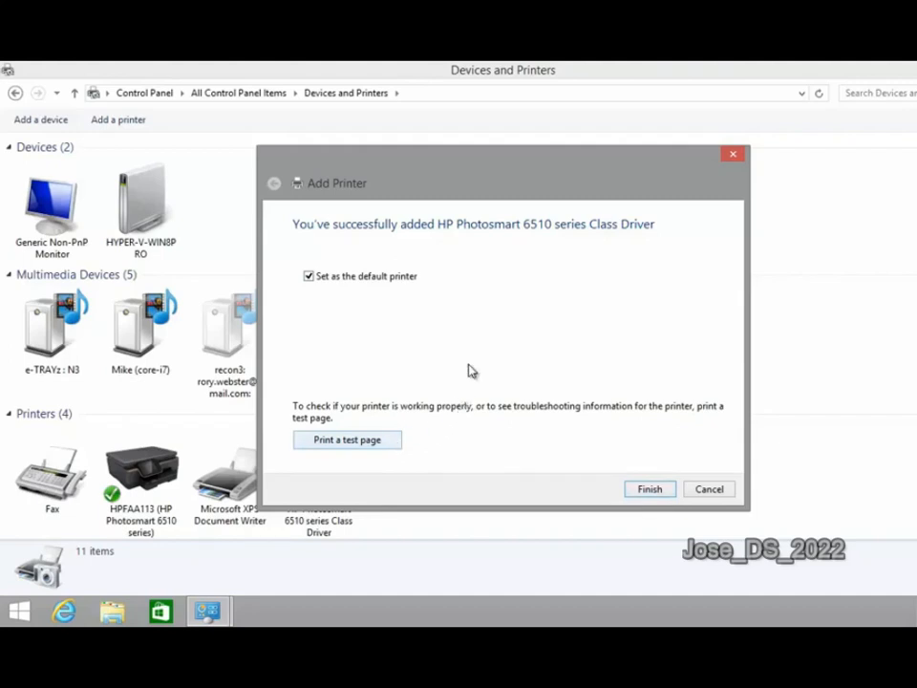
{"action": "left_click", "coordinate": [641, 492]}
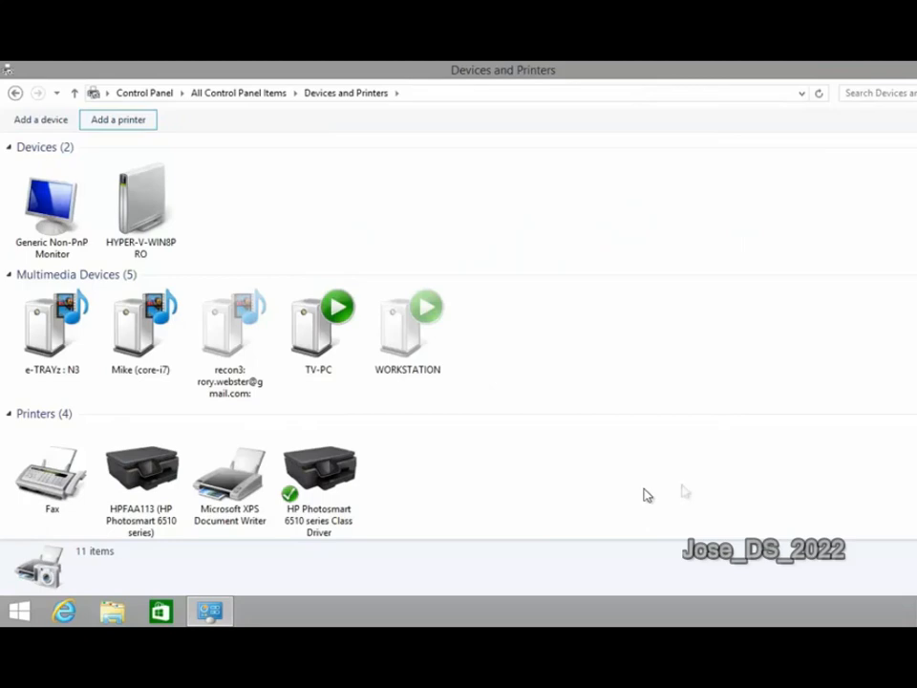
- Start adding another printer that isn't listed and enter \\computername\printername as the shared printer name
{"action": "left_click", "coordinate": [131, 121]}
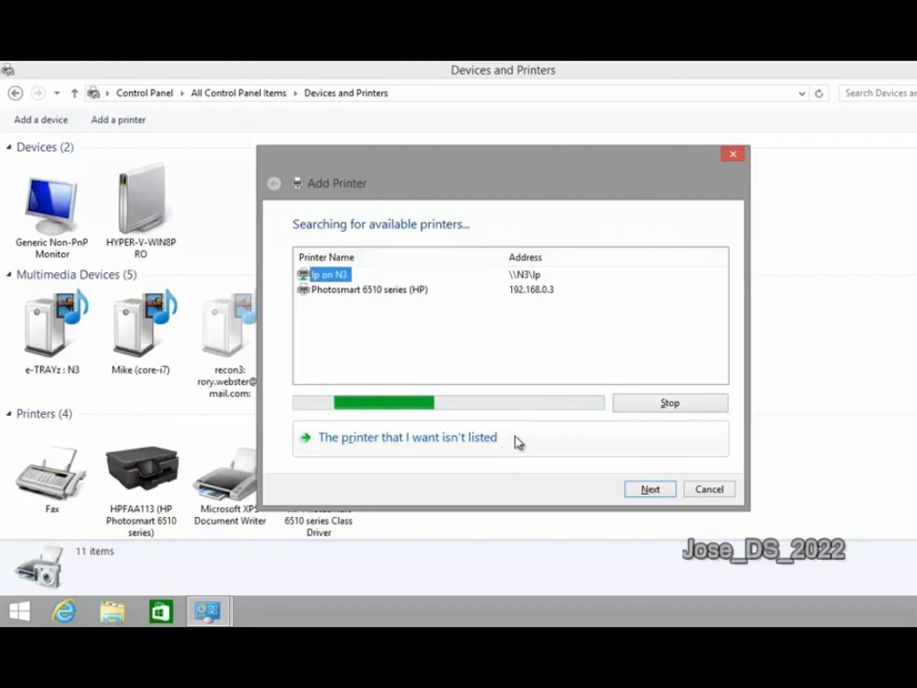
{"action": "left_click", "coordinate": [516, 443]}
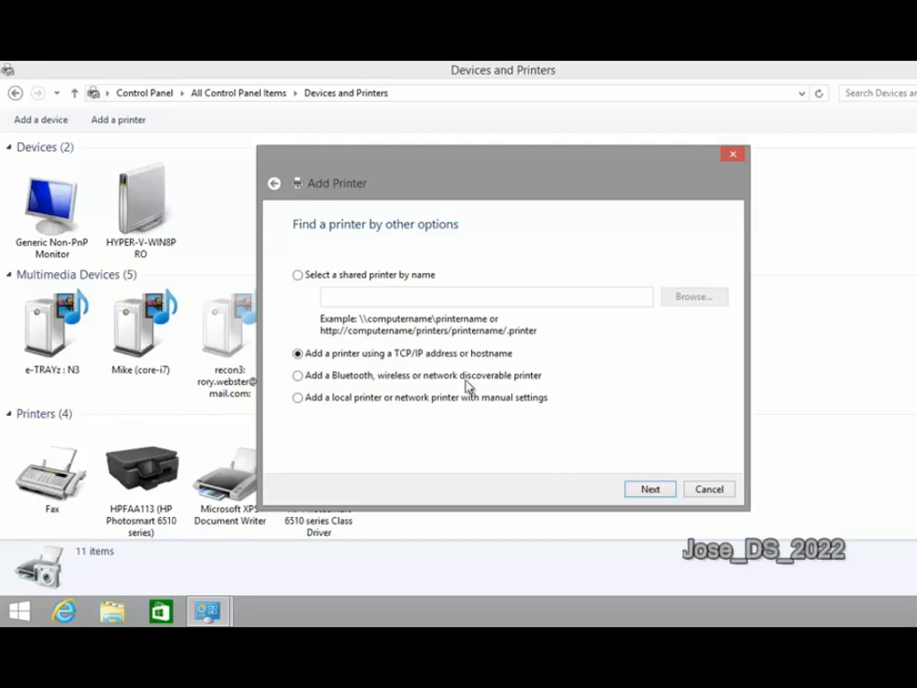
{"action": "left_click", "coordinate": [415, 276]}
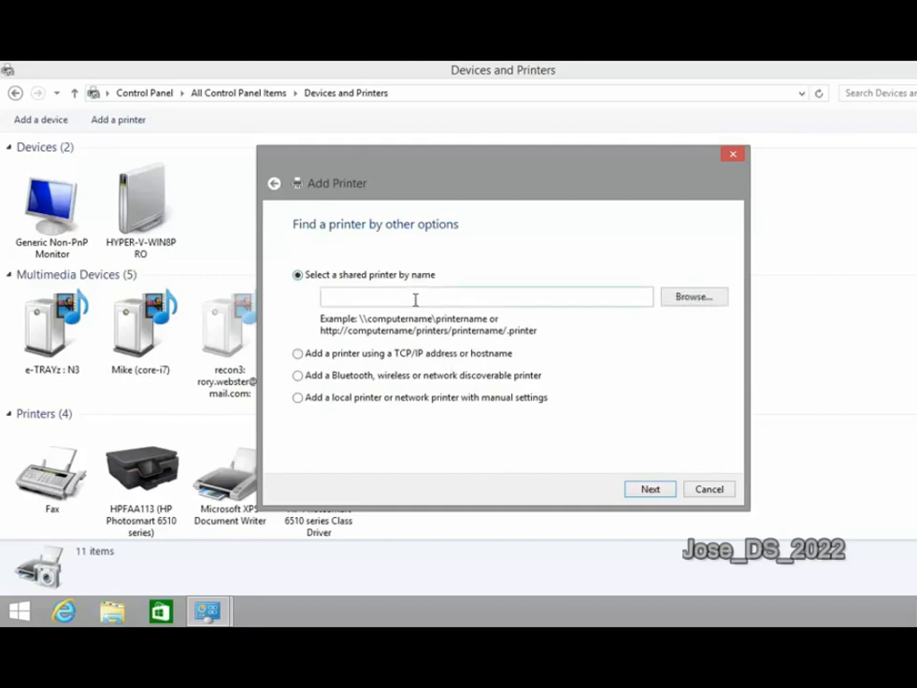
{"action": "left_click", "coordinate": [415, 299]}
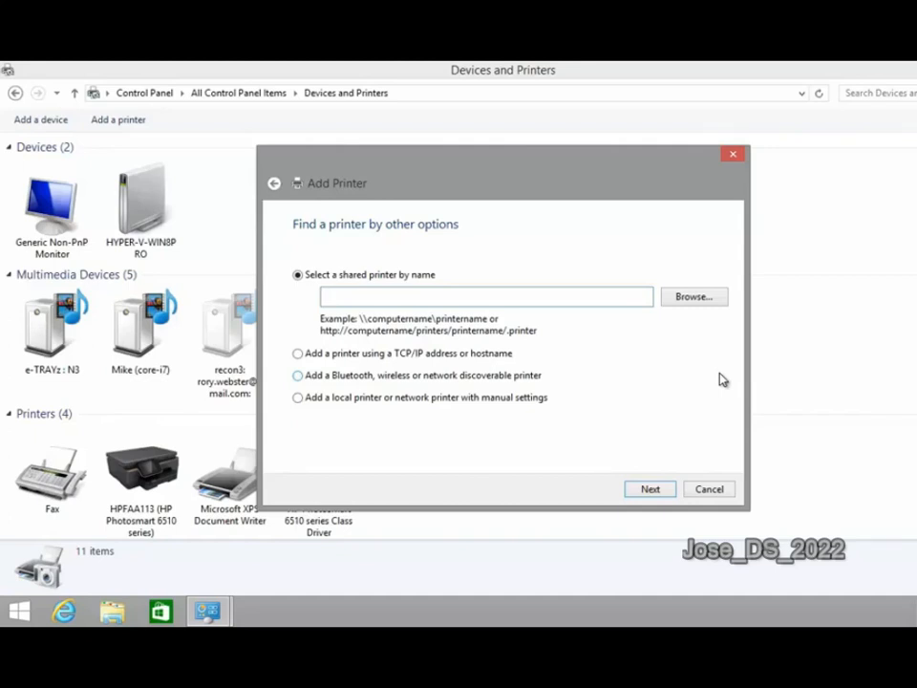
{"action": "type", "text": "\\\\computername\\print"}
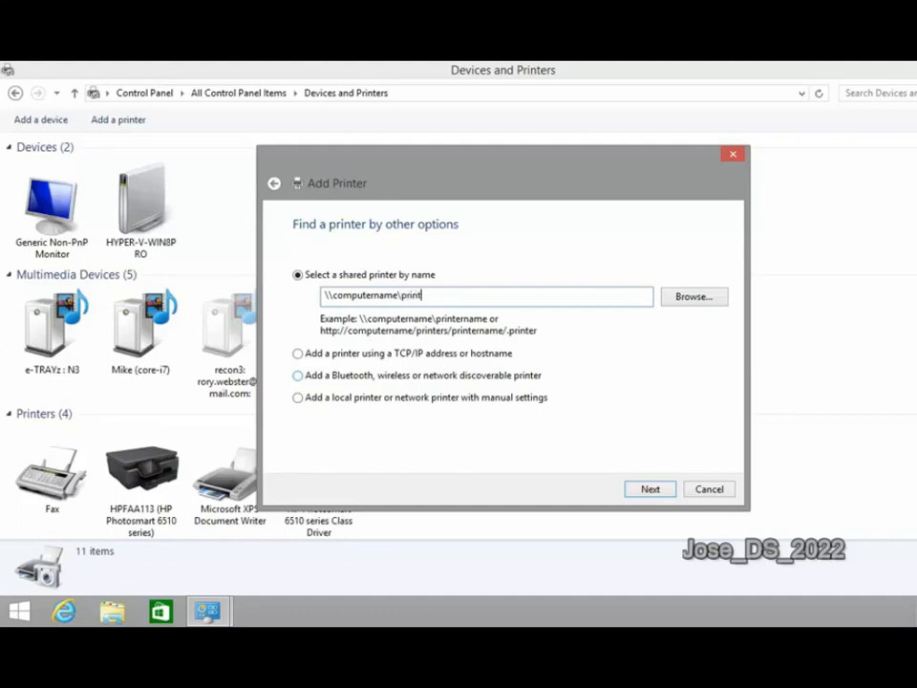
{"action": "type", "text": "ername"}
- Choose to add a local or network printer with manual settings and proceed to the port selection
{"action": "left_click", "coordinate": [298, 354]}
{"action": "left_click", "coordinate": [298, 354]}
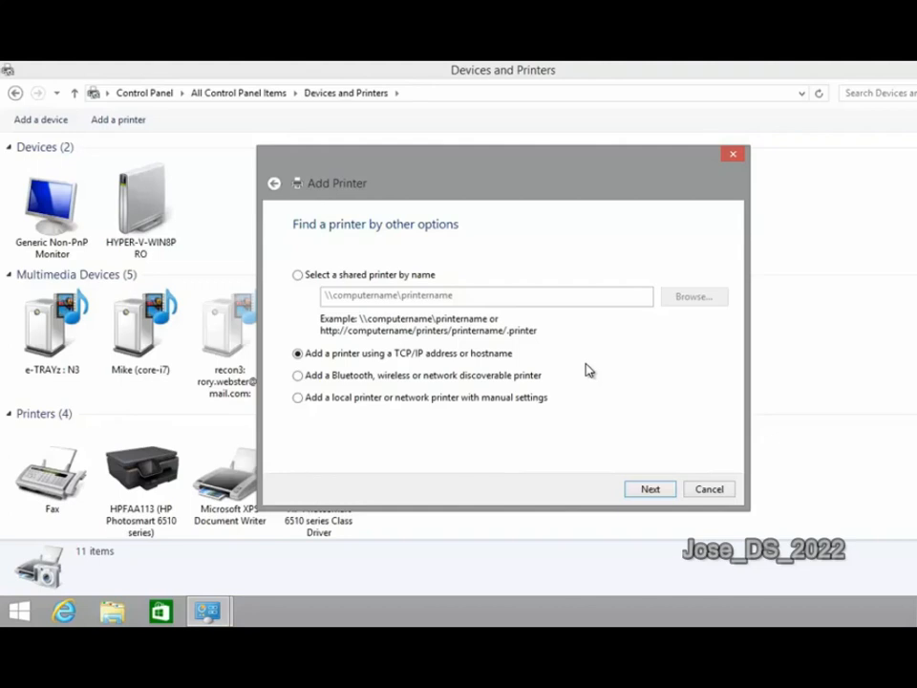
{"action": "left_click", "coordinate": [299, 377]}
{"action": "left_click", "coordinate": [298, 398]}
{"action": "left_click", "coordinate": [636, 497]}
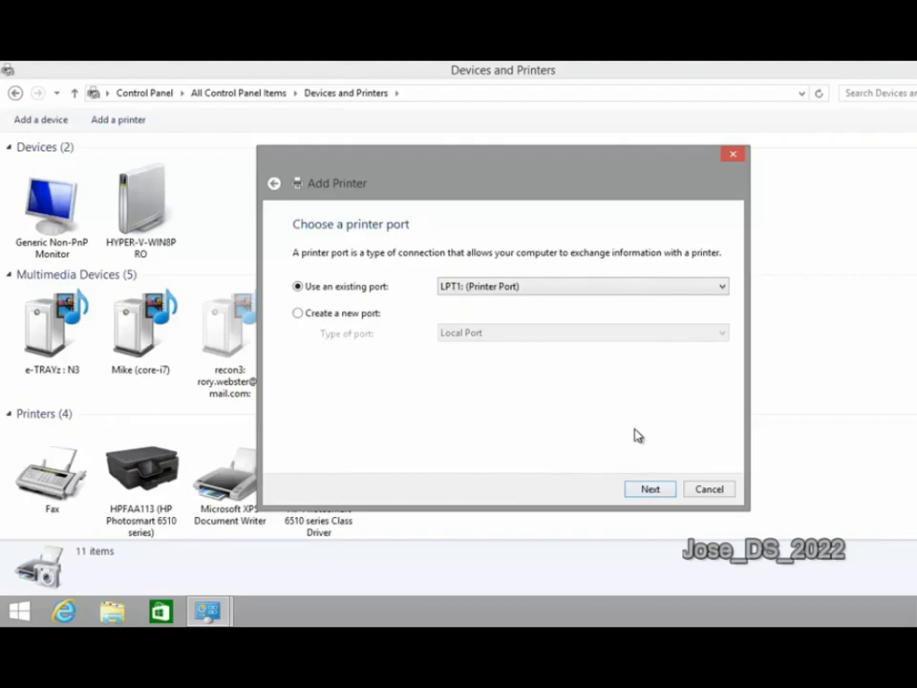
- Examine the existing printer ports and the port types available for creating a new port
{"action": "left_click", "coordinate": [723, 290]}
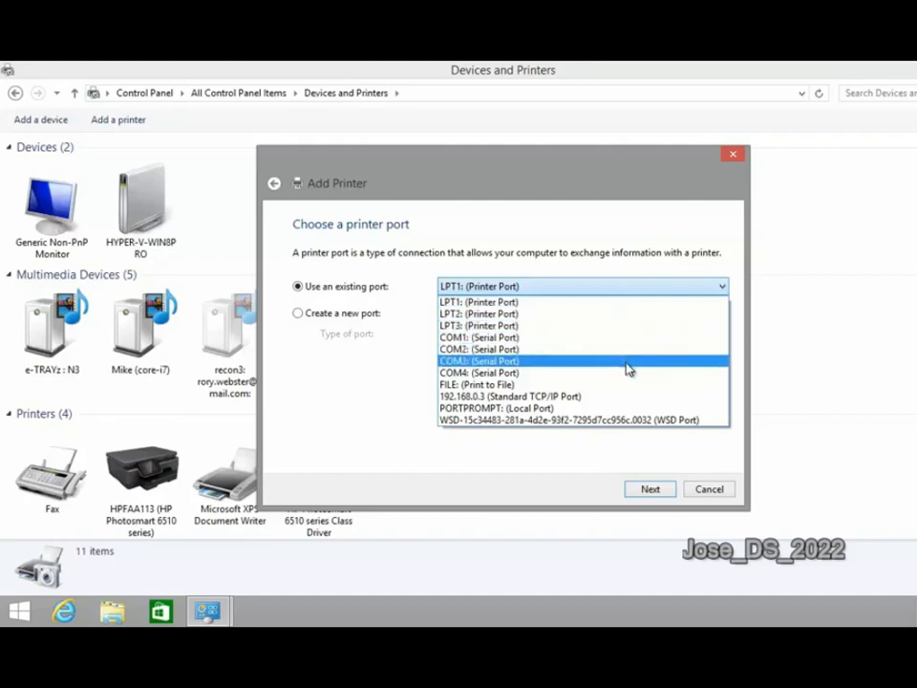
{"action": "left_click", "coordinate": [374, 353]}
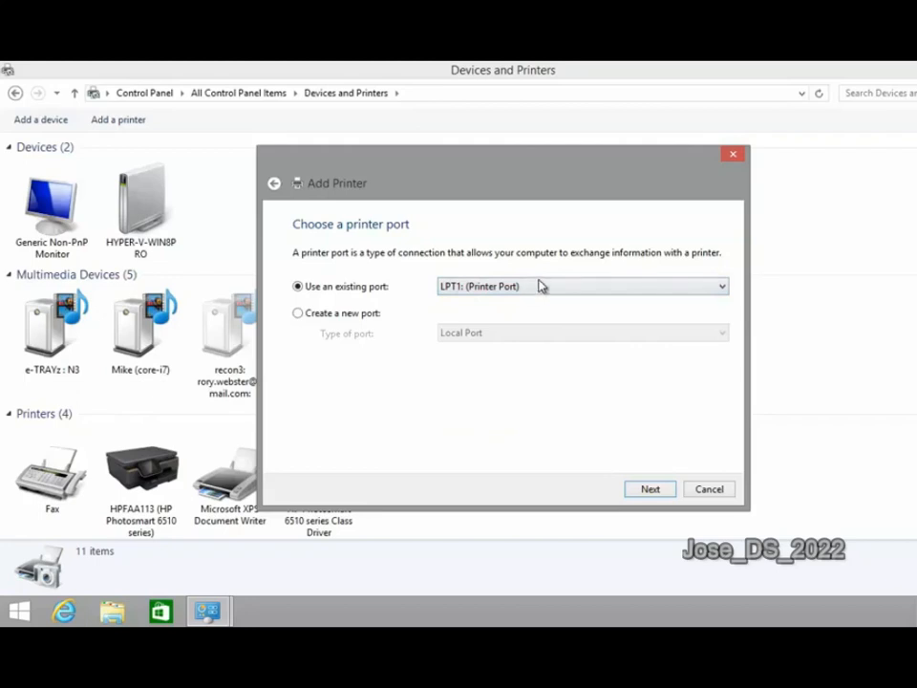
{"action": "left_click", "coordinate": [298, 313]}
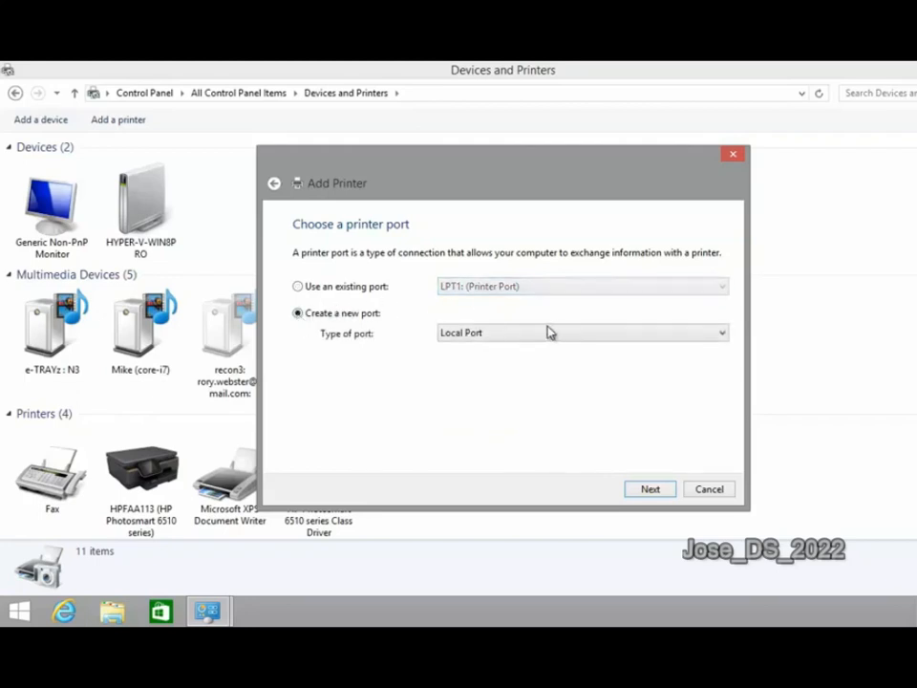
{"action": "left_click", "coordinate": [721, 334]}
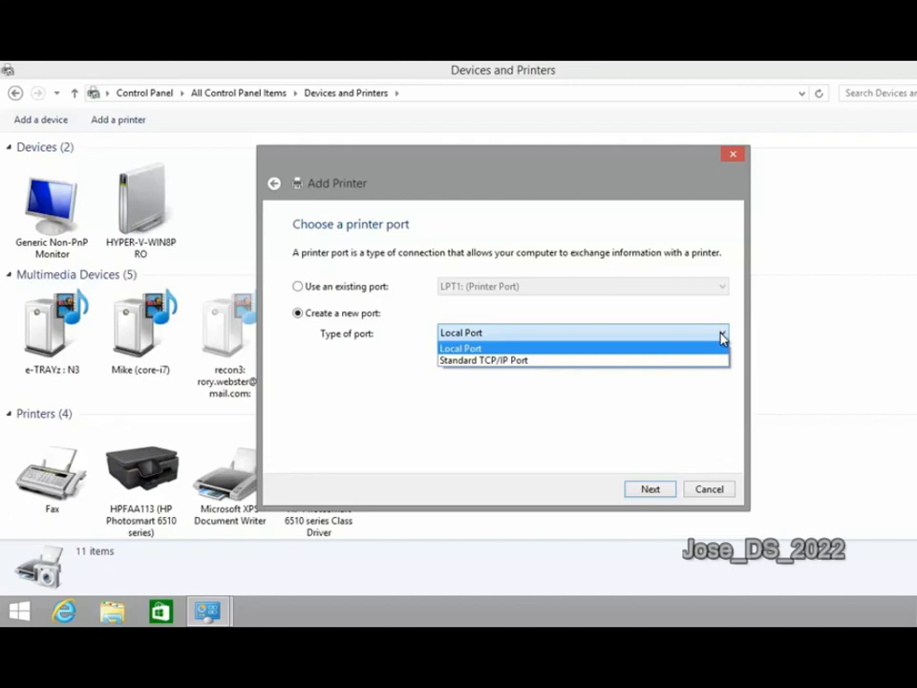
{"action": "left_click", "coordinate": [411, 287]}
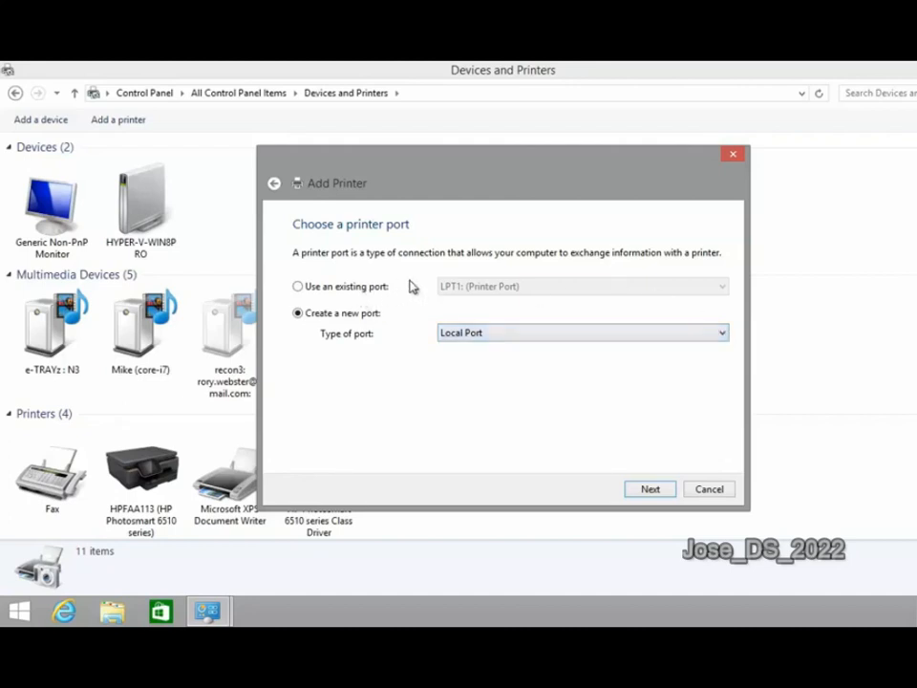
- Use the existing port LPT1: (Printer Port) and proceed to the driver selection
{"action": "left_click", "coordinate": [298, 287]}
{"action": "left_click", "coordinate": [528, 288]}
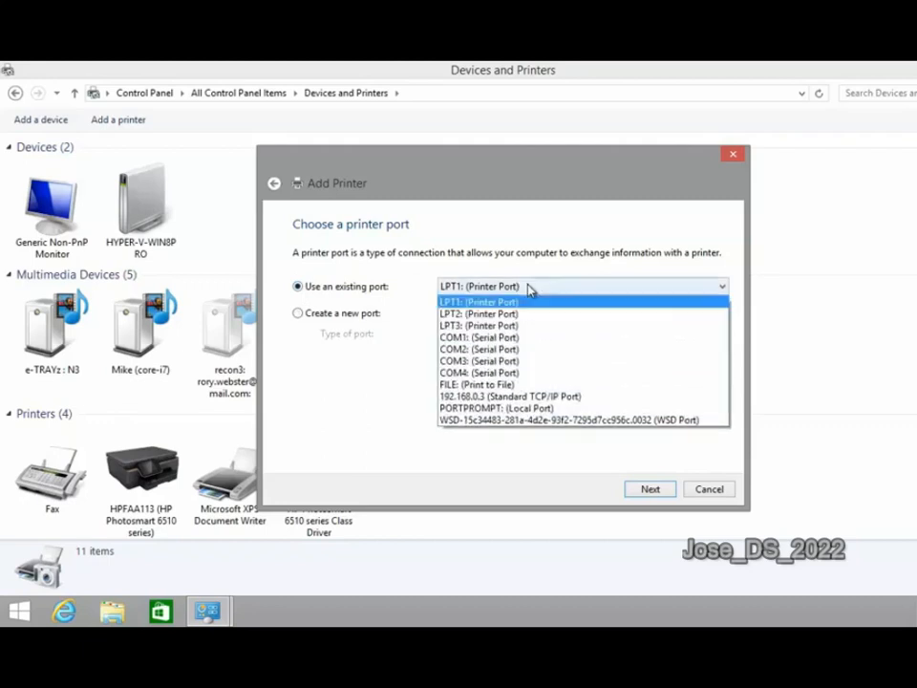
{"action": "left_click", "coordinate": [588, 304]}
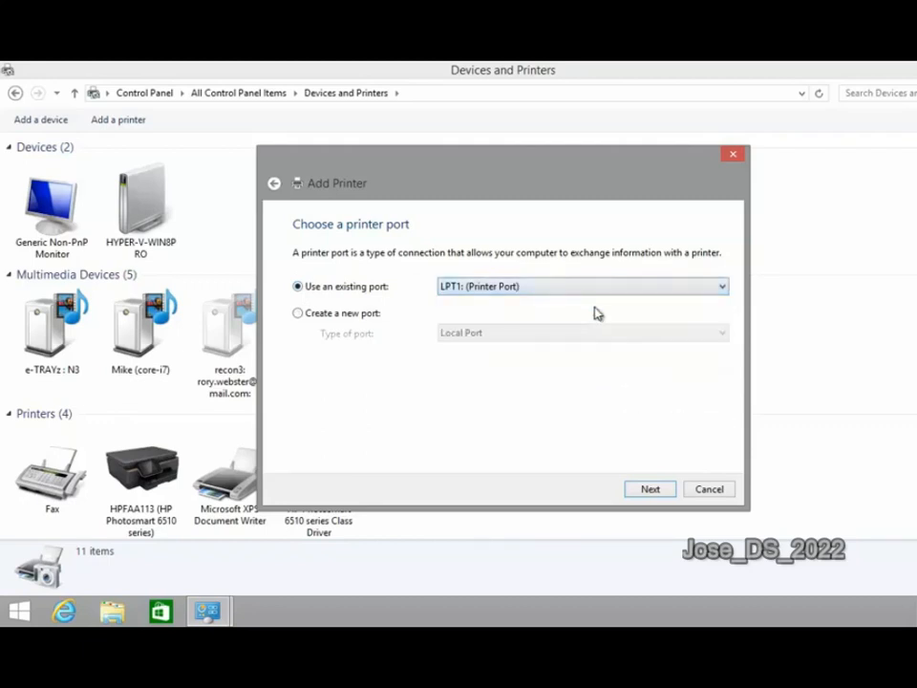
{"action": "left_click", "coordinate": [650, 489]}
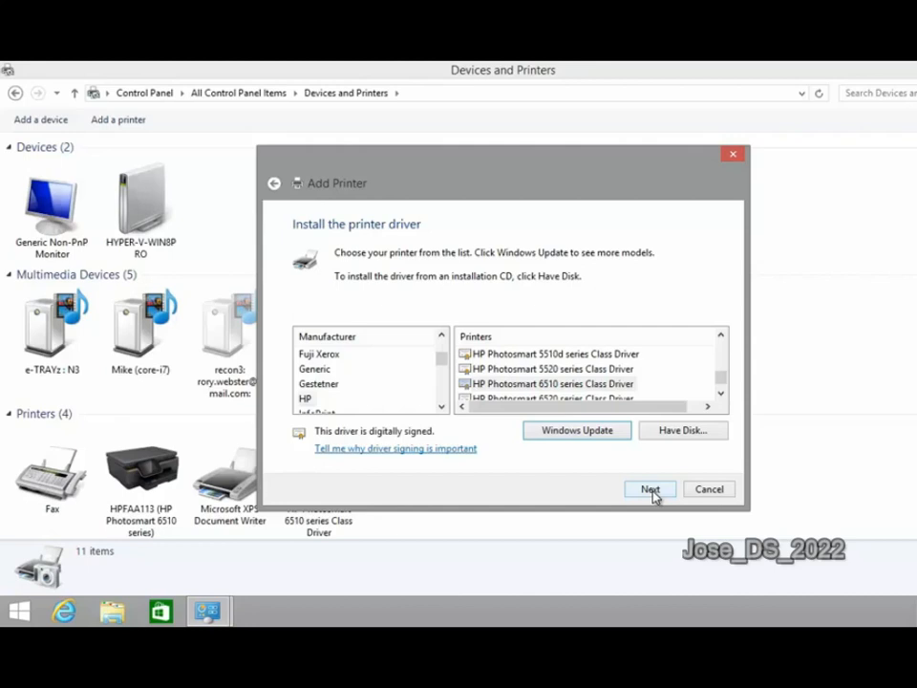
- Go back to the found-printer list, choose the manual settings option for an unlisted printer again, and return to the driver selection with port LPT1
{"action": "left_click", "coordinate": [275, 184]}
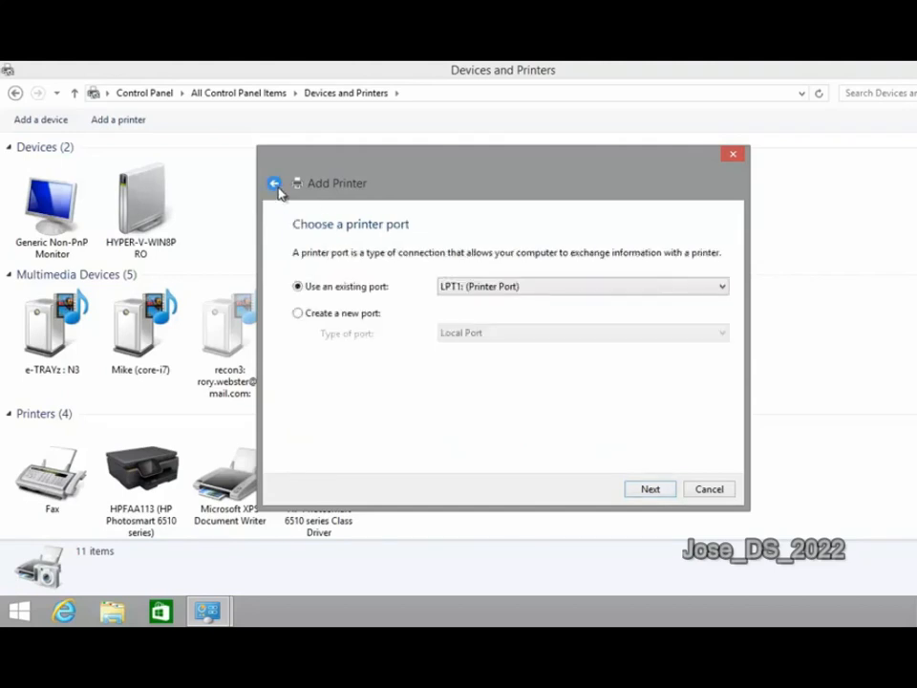
{"action": "left_click", "coordinate": [274, 183]}
{"action": "left_click", "coordinate": [274, 184]}
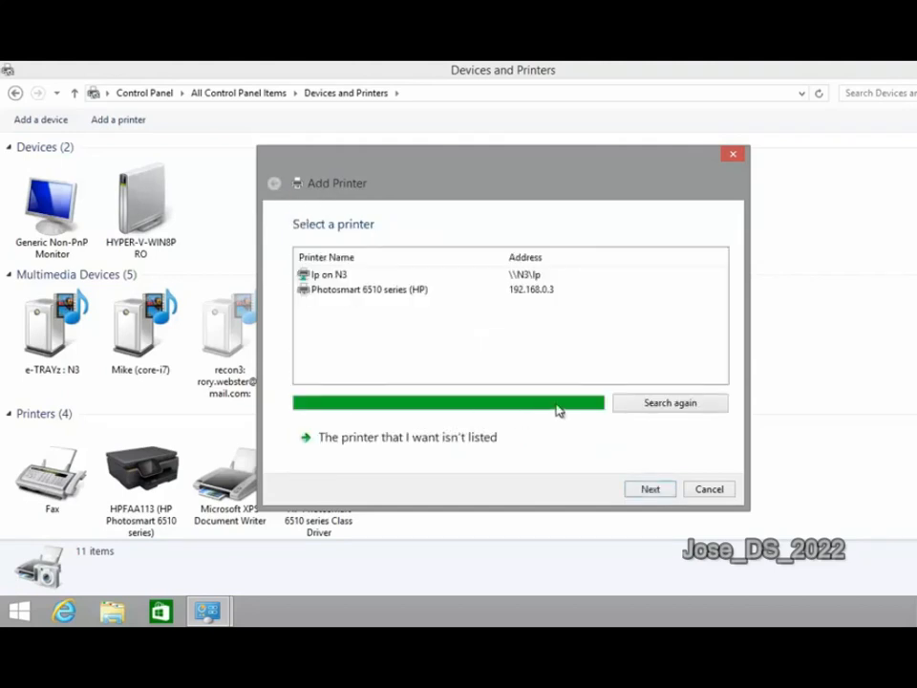
{"action": "left_click", "coordinate": [500, 442]}
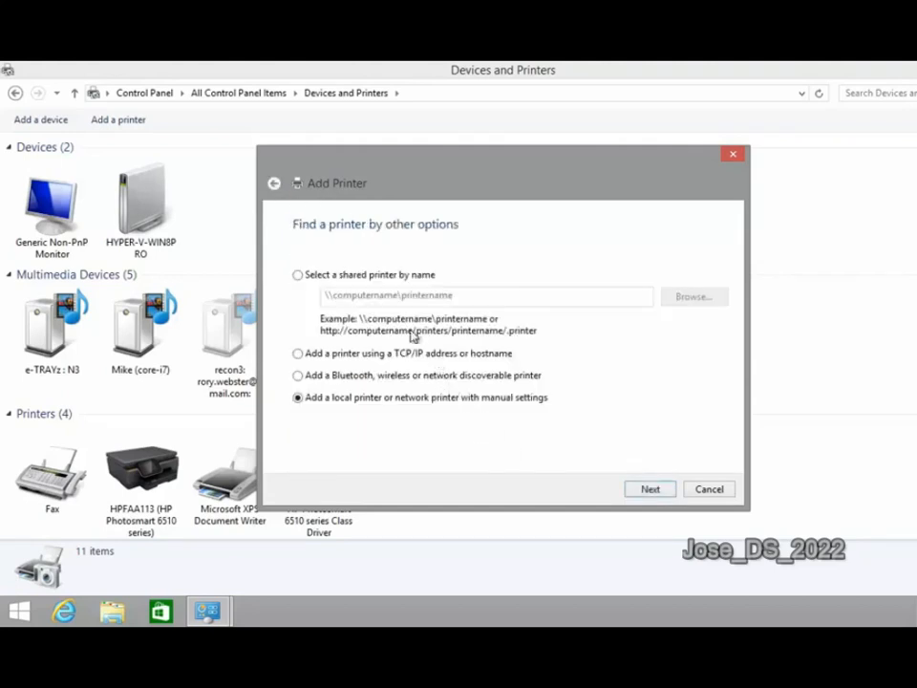
{"action": "left_click", "coordinate": [367, 277]}
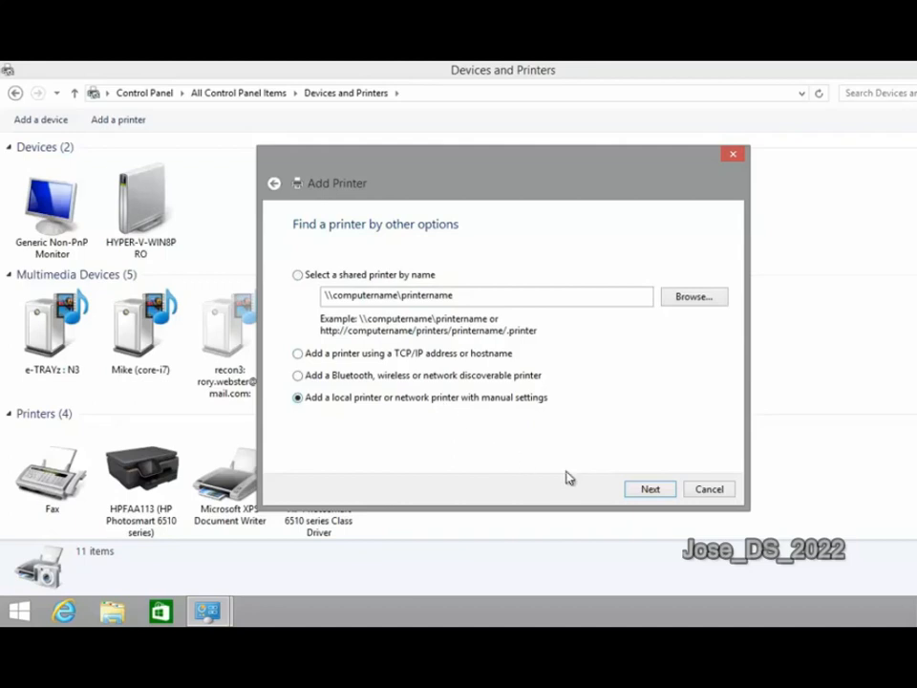
{"action": "left_click", "coordinate": [641, 492]}
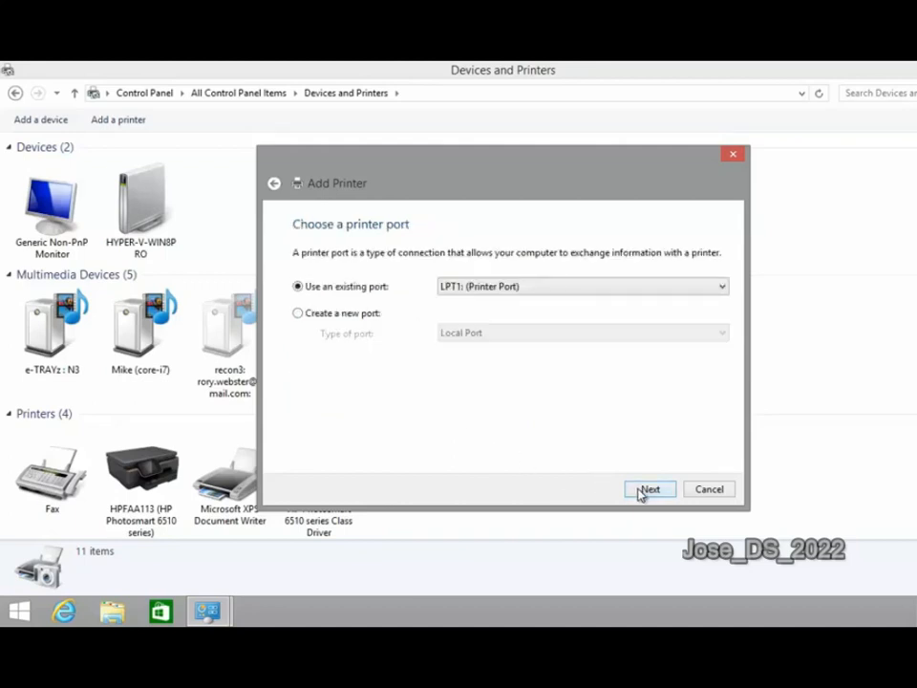
{"action": "left_click", "coordinate": [645, 490]}
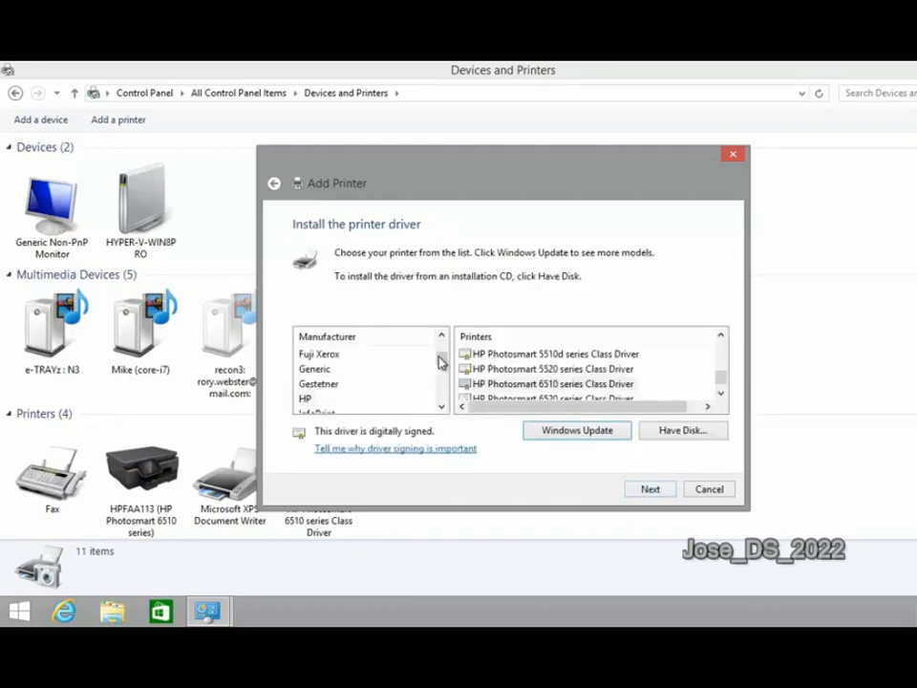
- Choose TOSHIBA as the manufacturer and TOSHIBA e-STUDIO Color PCL6 V4 as the printer driver
{"action": "left_click_drag", "start_coordinate": [441, 361], "coordinate": [441, 393]}
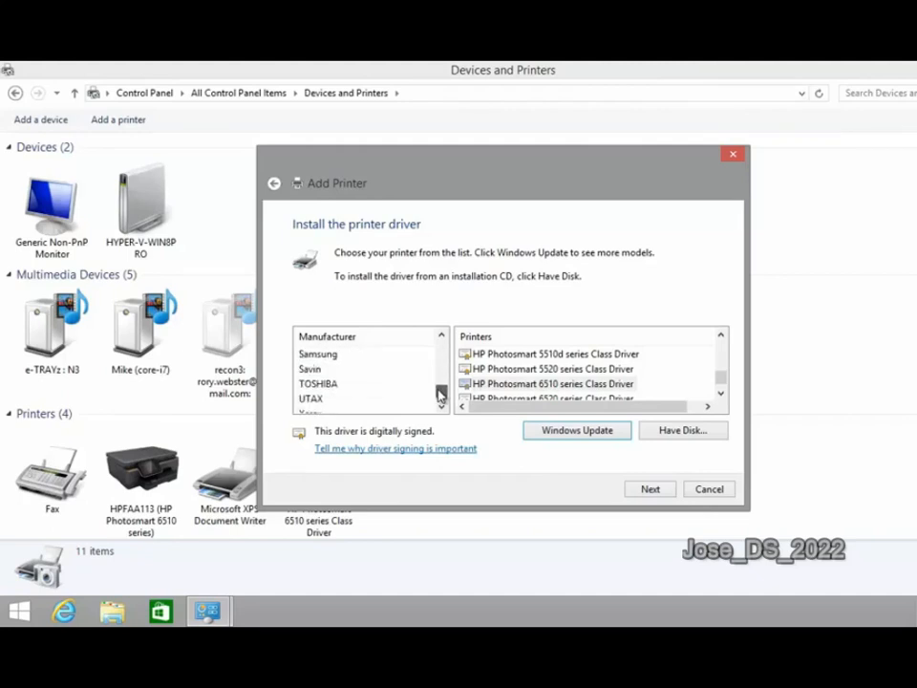
{"action": "left_click_drag", "start_coordinate": [720, 385], "coordinate": [719, 362]}
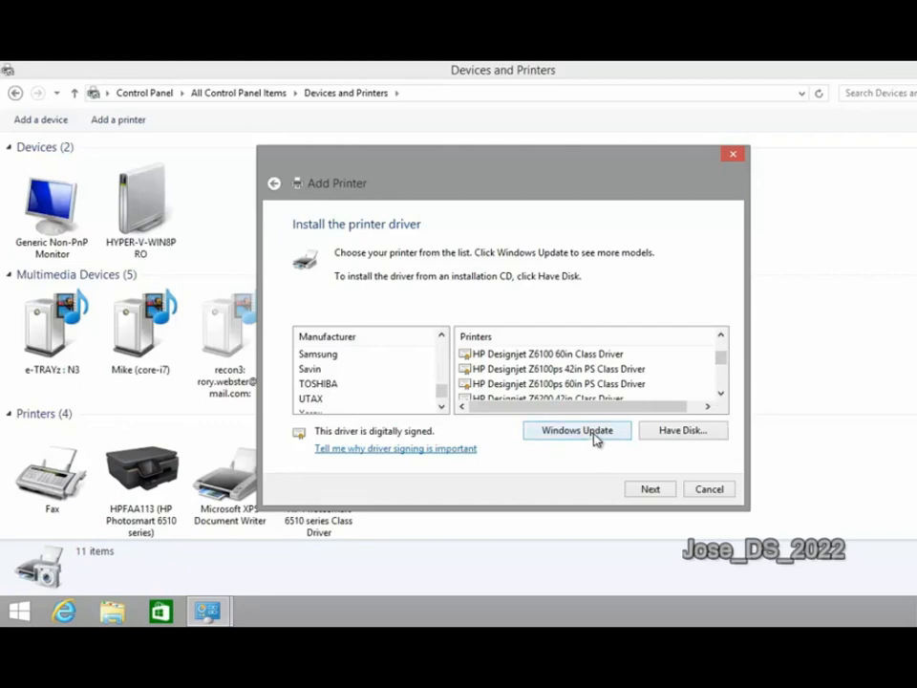
{"action": "left_click", "coordinate": [320, 385]}
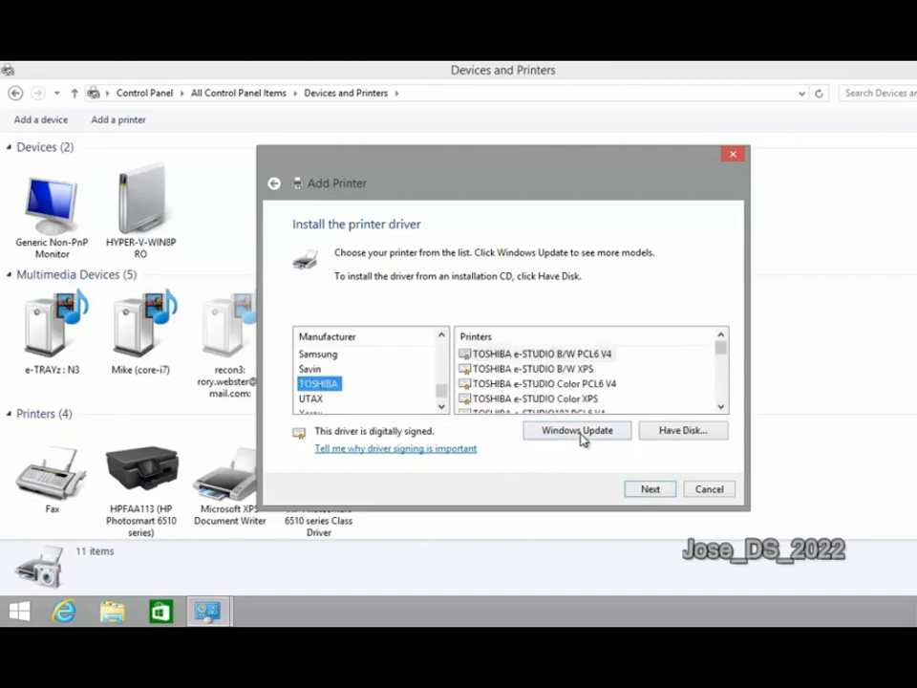
{"action": "left_click", "coordinate": [591, 384]}
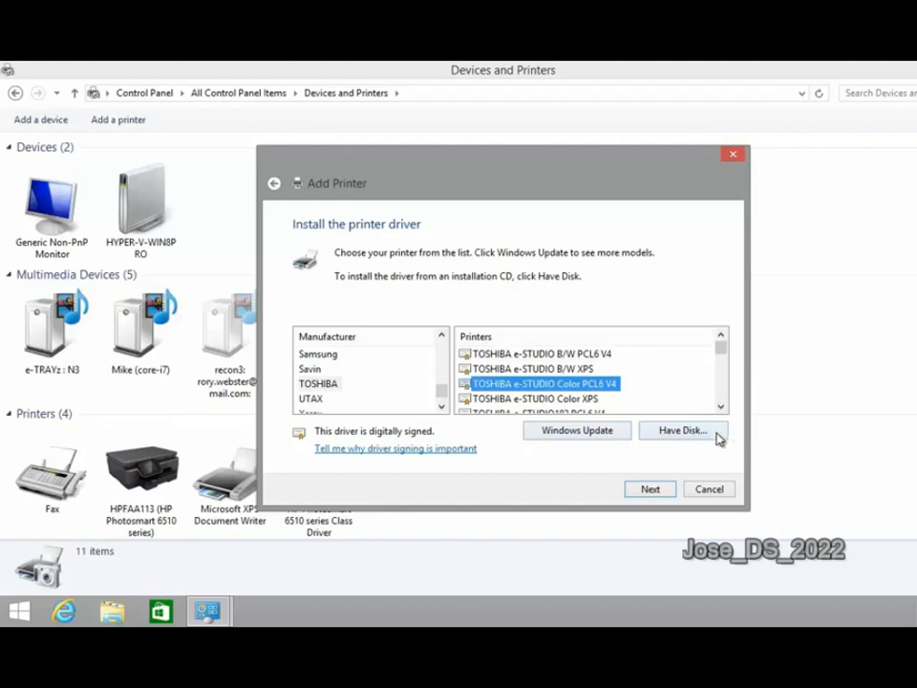
- Examine the source locations for installing a driver from disk, including browsing This PC for a setup file, and cancel adding the printer
{"action": "left_click", "coordinate": [680, 430]}
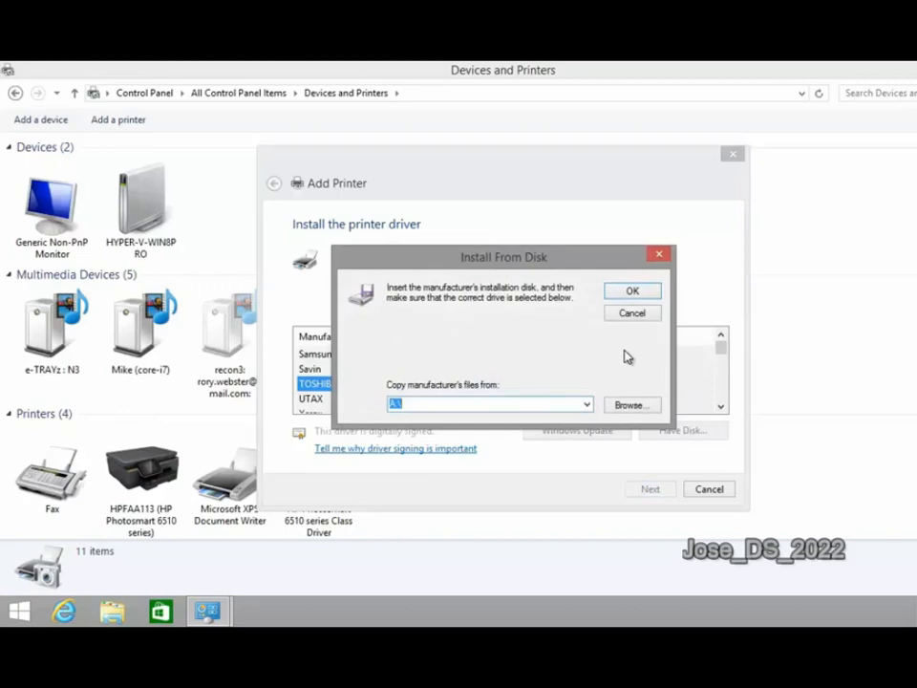
{"action": "left_click", "coordinate": [587, 404]}
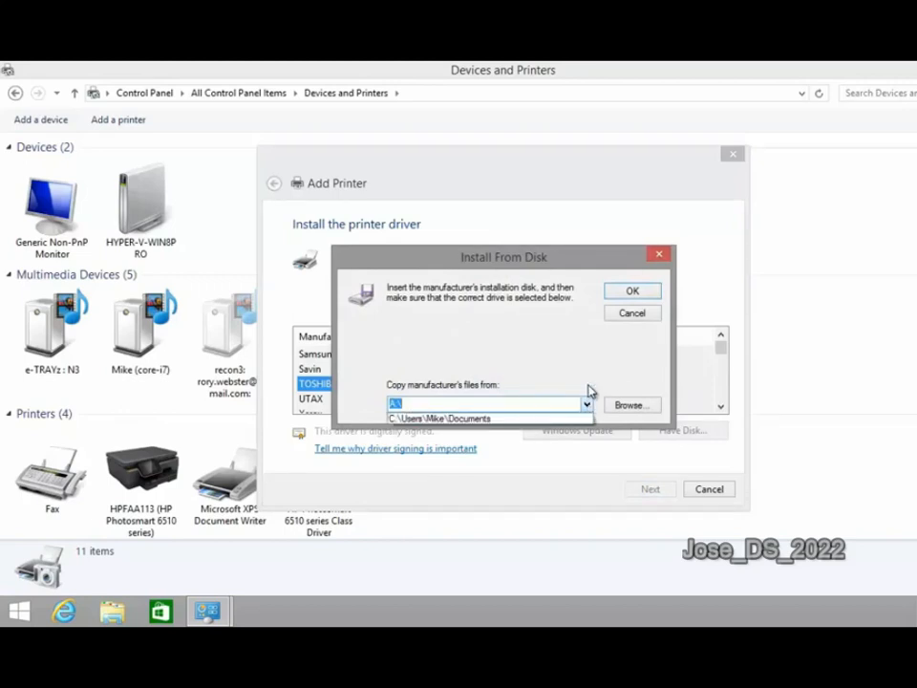
{"action": "left_click", "coordinate": [594, 354]}
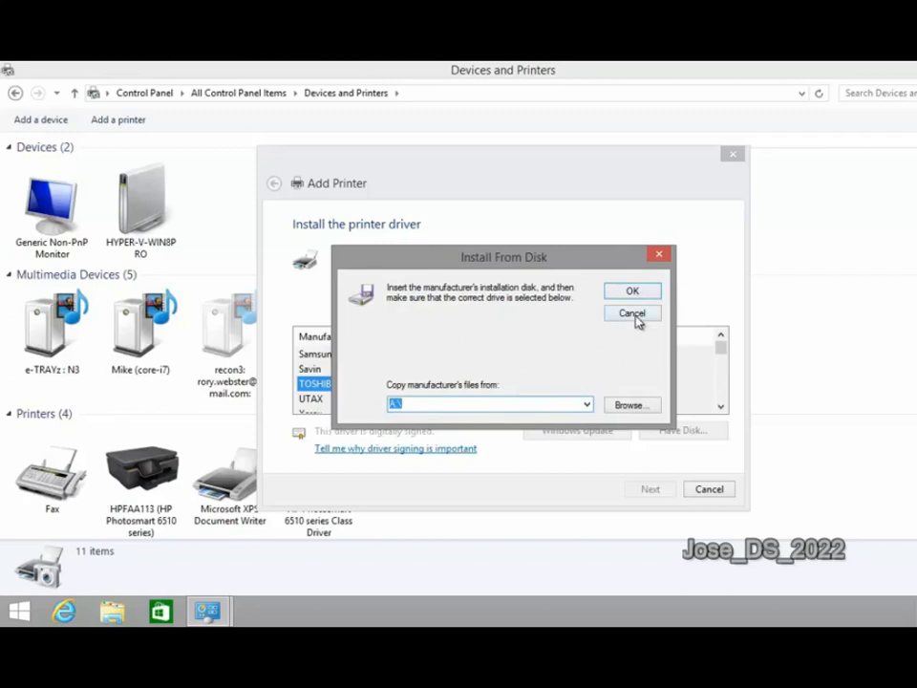
{"action": "left_click", "coordinate": [638, 406]}
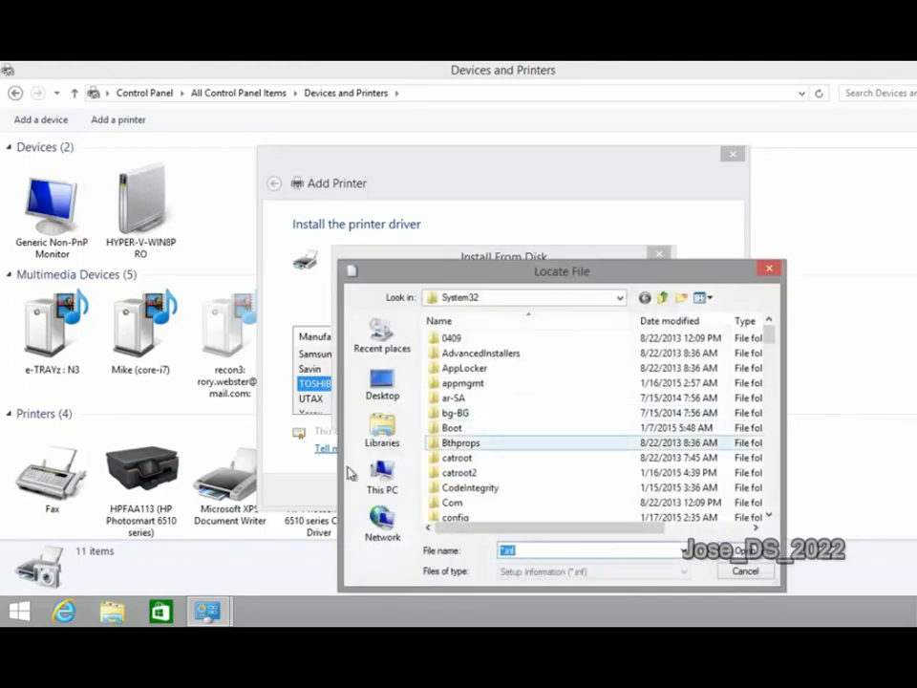
{"action": "left_click", "coordinate": [385, 470]}
{"action": "scroll", "coordinate": [584, 440], "scroll_direction": "down", "scroll_amount": 2}
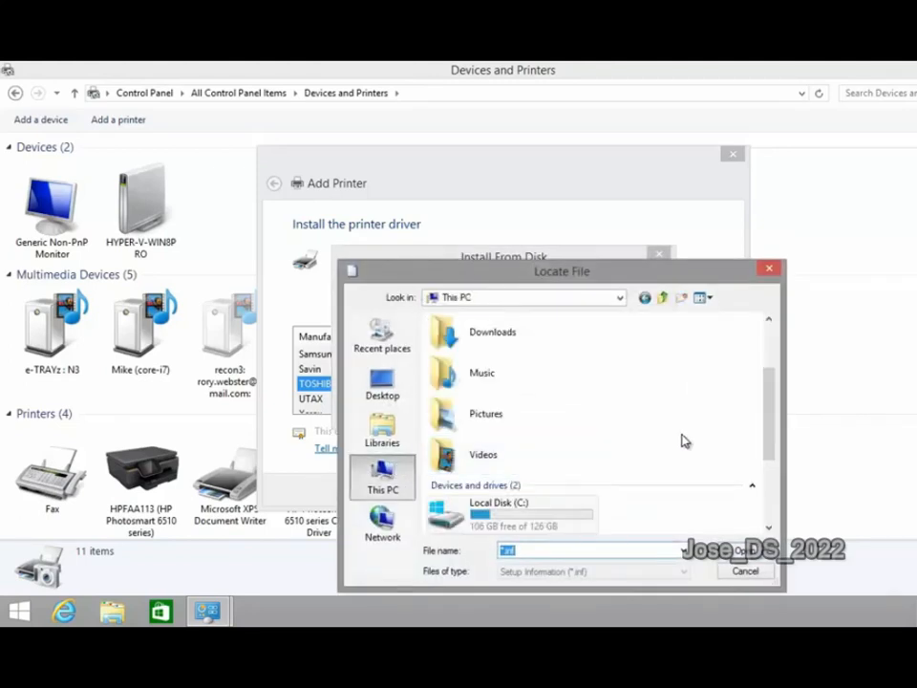
{"action": "left_click", "coordinate": [745, 570]}
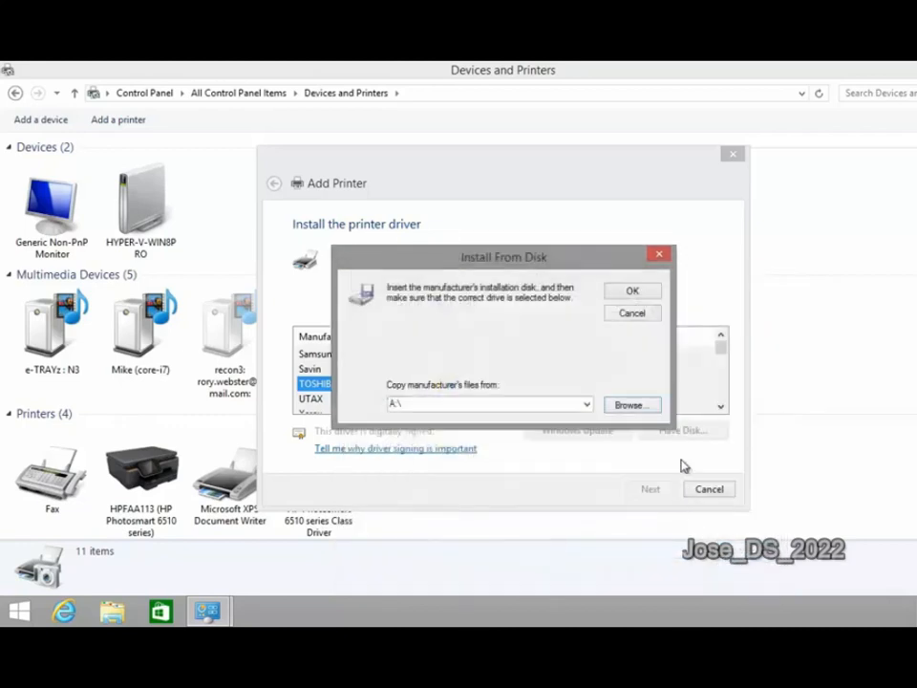
{"action": "left_click", "coordinate": [655, 314]}
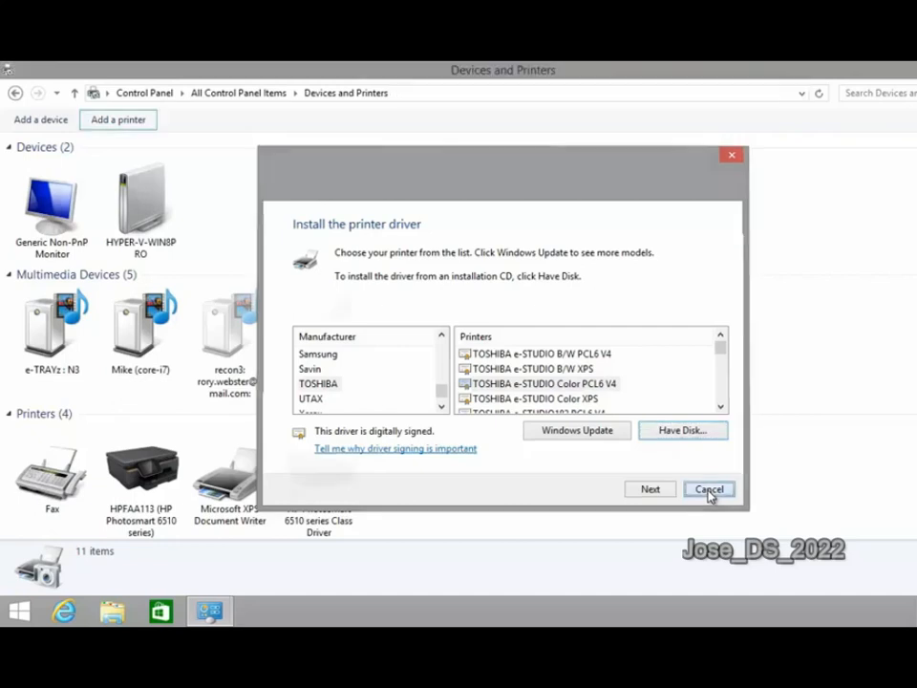
{"action": "left_click", "coordinate": [709, 490]}
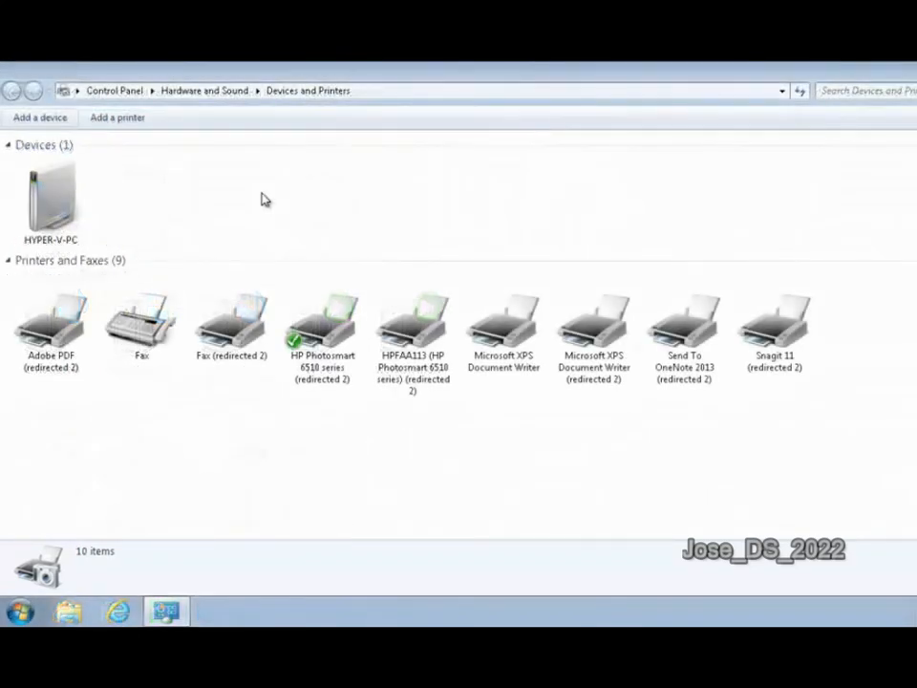
- In the Windows 7 Devices and Printers window, start adding a network, wireless or Bluetooth printer and search for available ones
{"action": "left_click", "coordinate": [117, 118]}
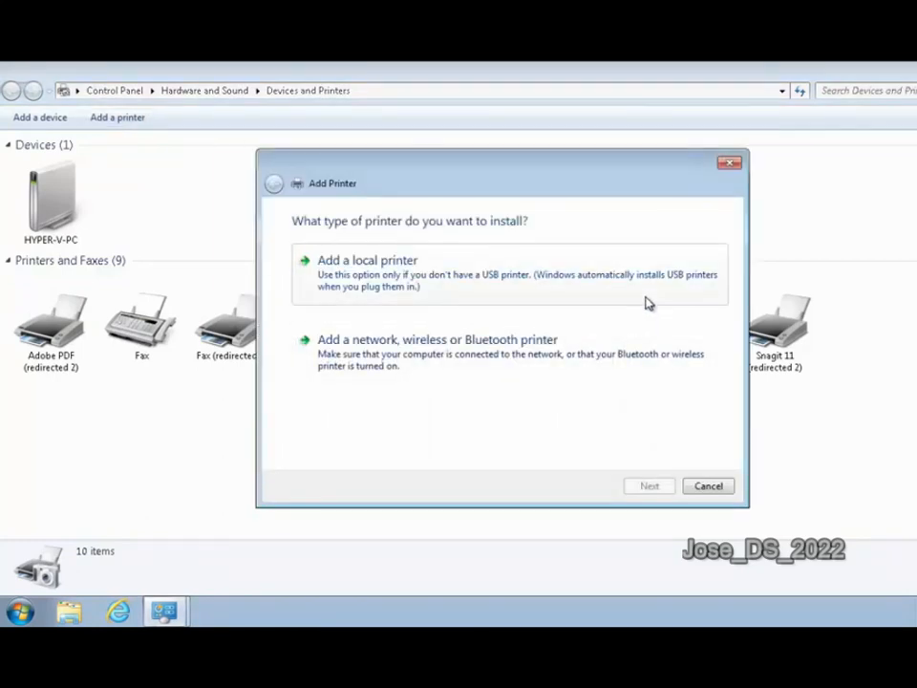
{"action": "left_click", "coordinate": [642, 370]}
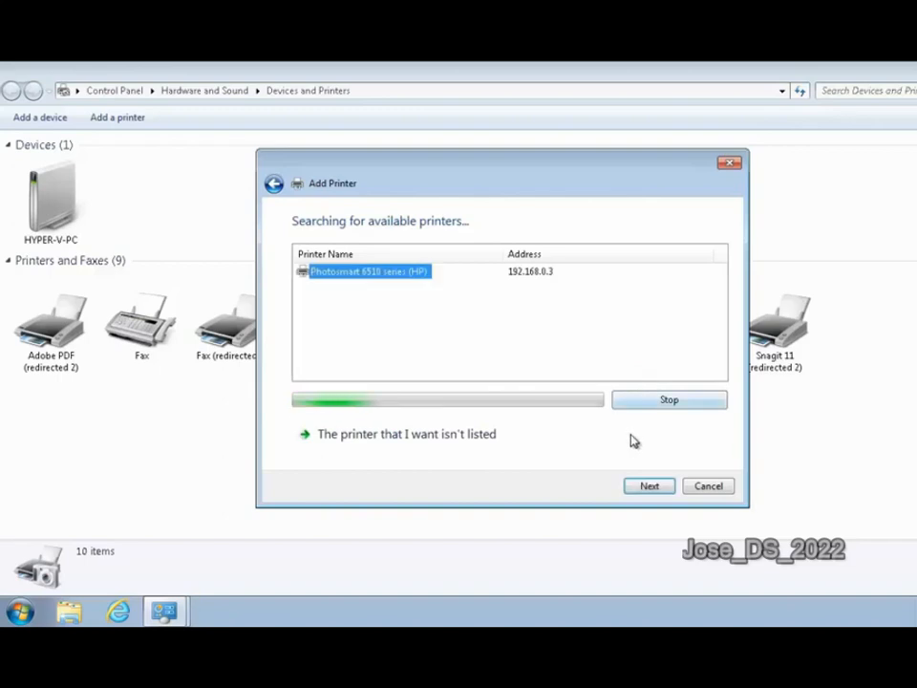